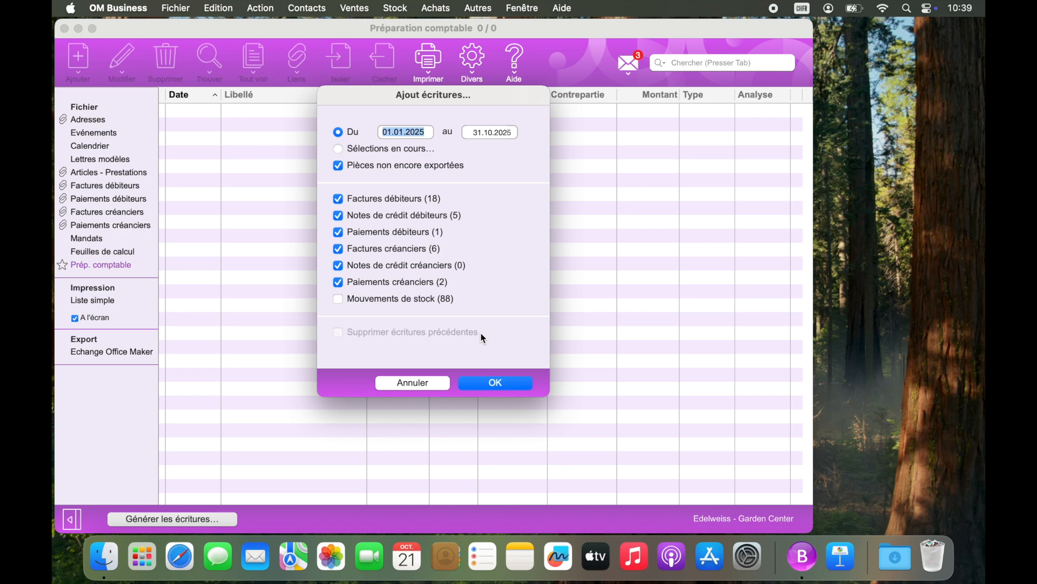
- Generate the accounting entries for documents not yet exported, dated 01.01.2025 to 31.10.2025, and mark those documents as exported
left_click(492, 389)
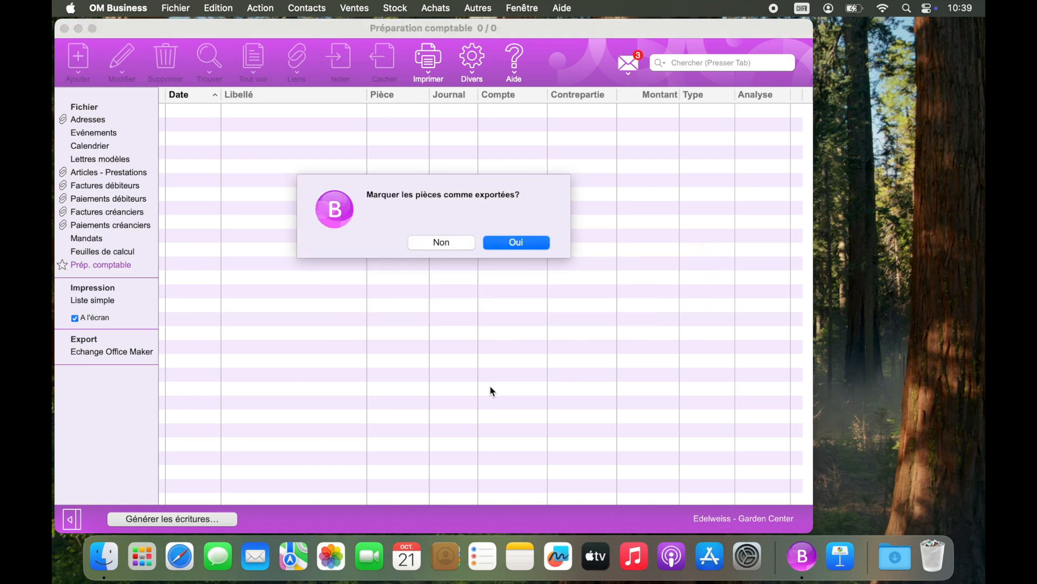
left_click(535, 244)
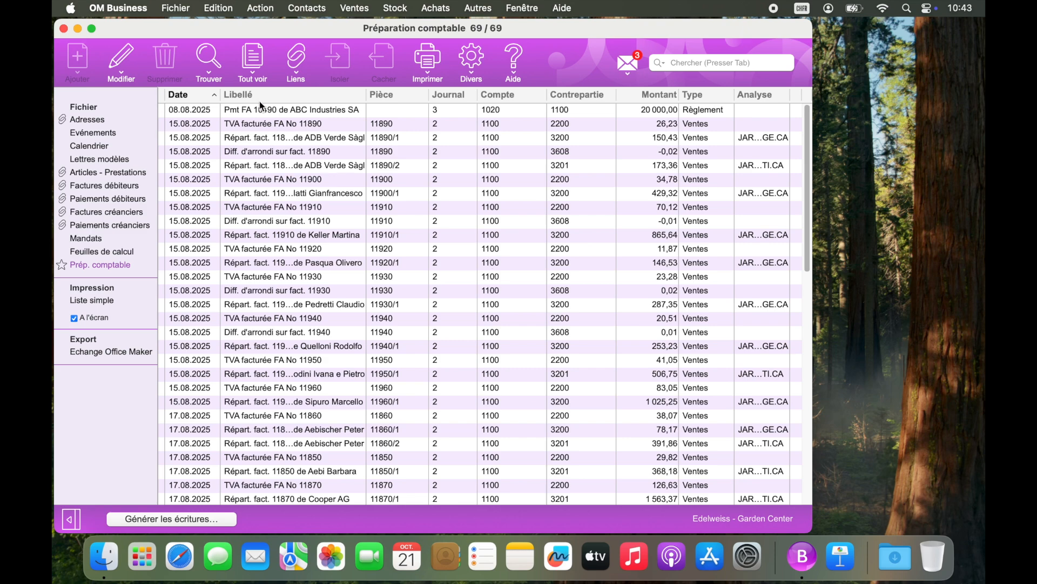
- Set the export folder of the Echange Office Maker export format to a new desktop folder named Export comptable
left_click(185, 6)
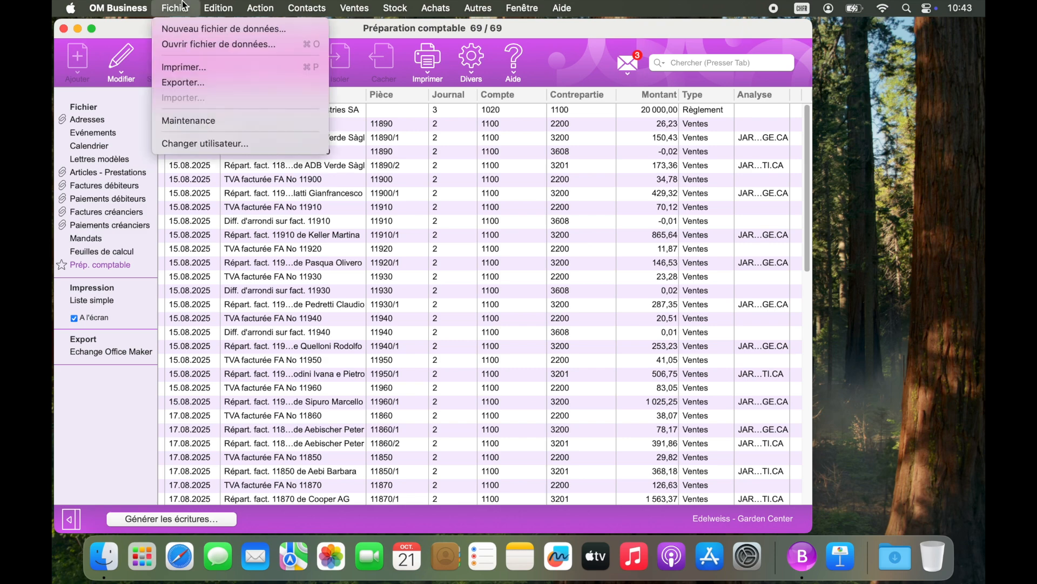
left_click(184, 83)
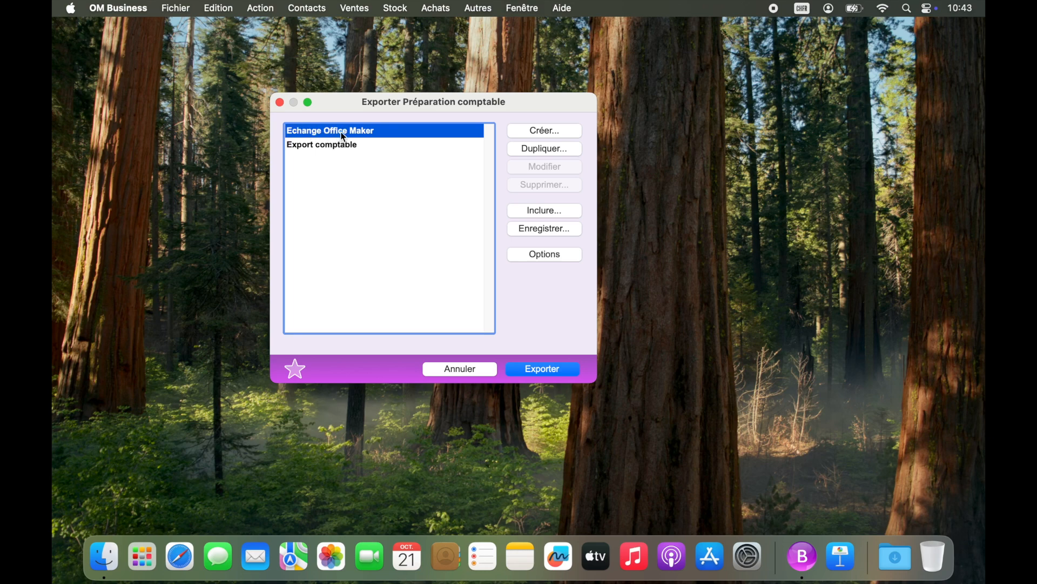
left_click(374, 146)
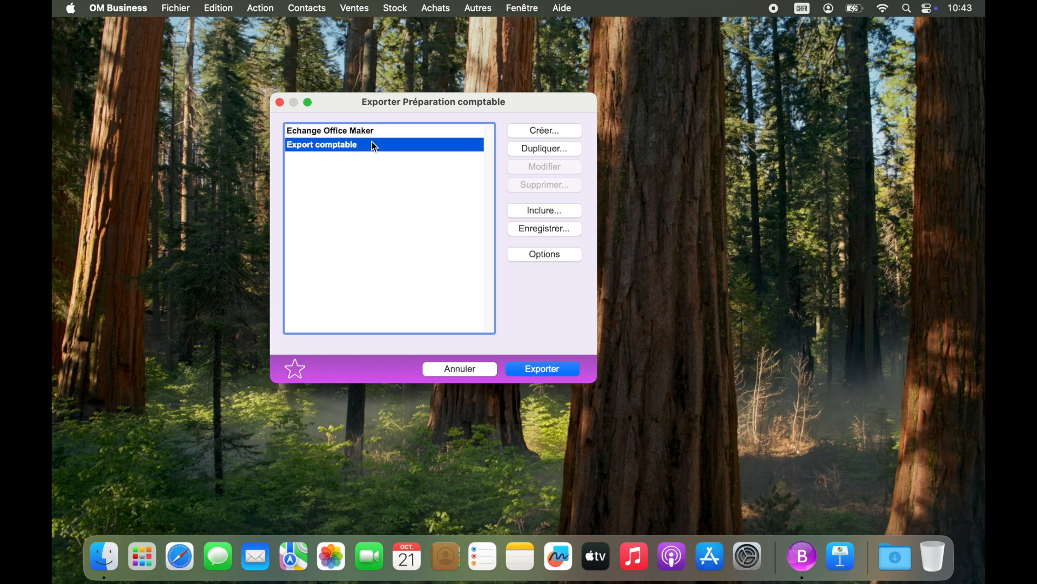
left_click(373, 131)
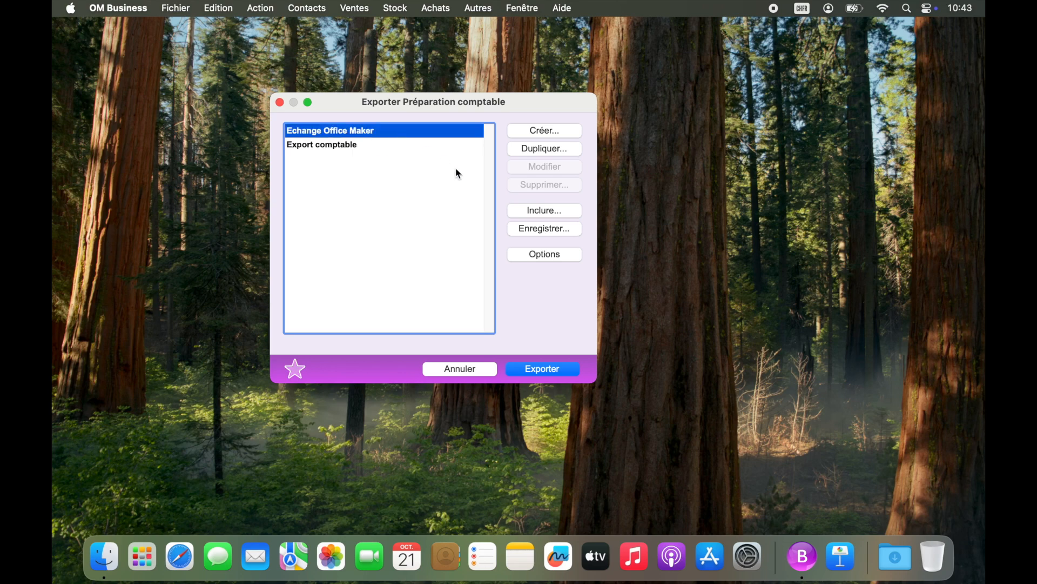
left_click(522, 260)
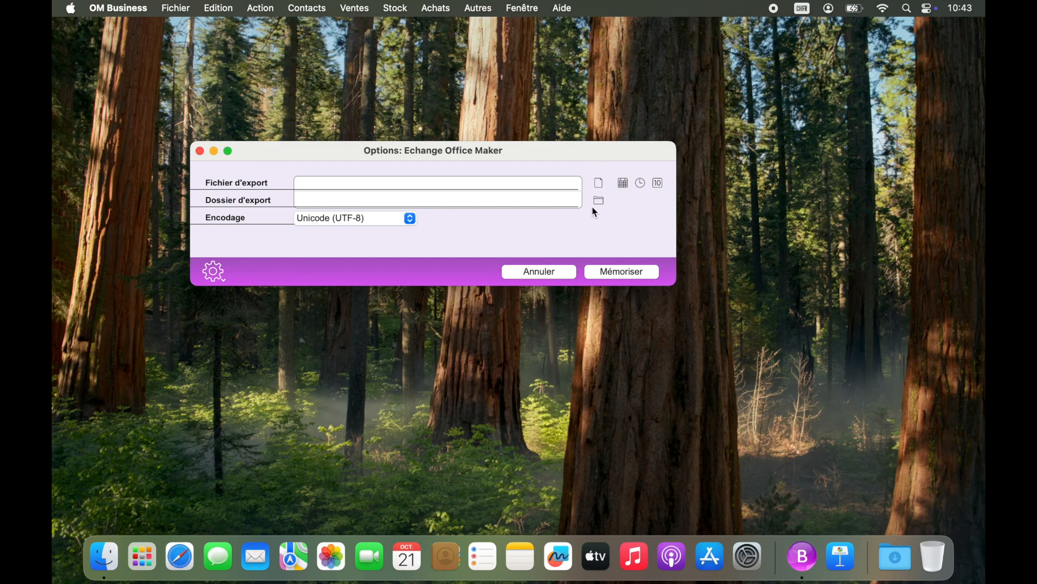
left_click(598, 203)
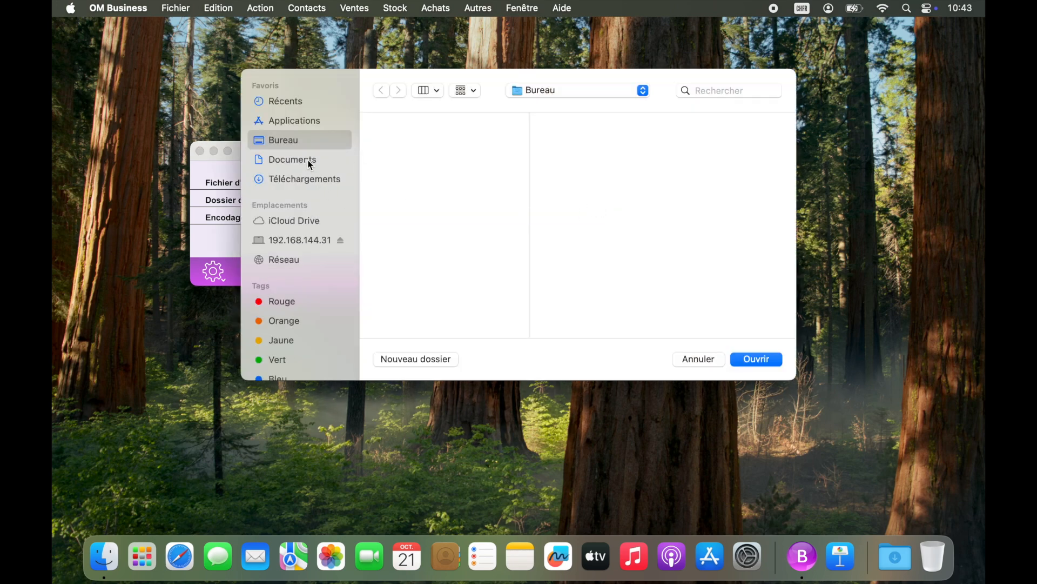
left_click(423, 365)
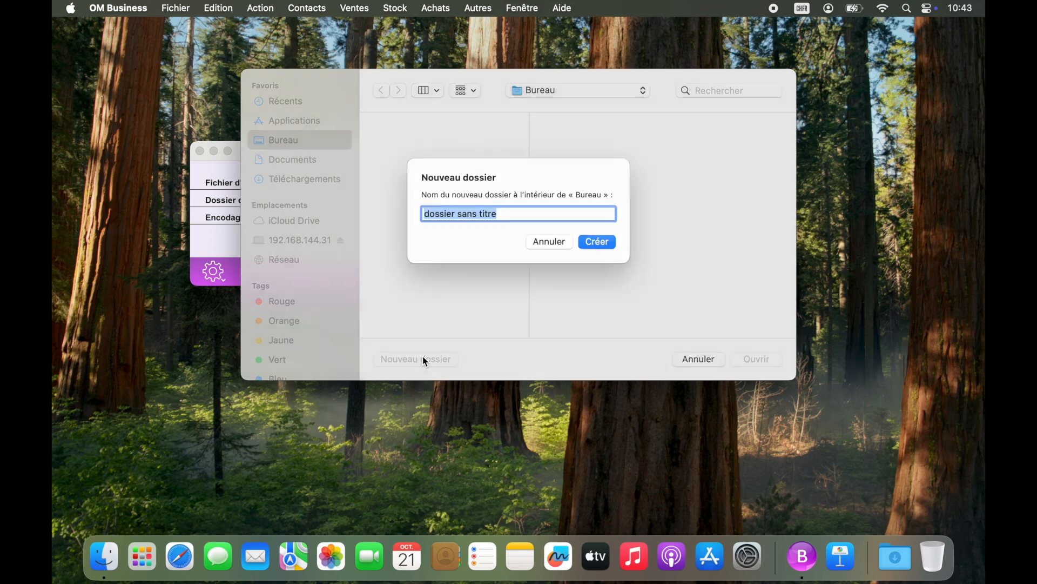
type("Ex")
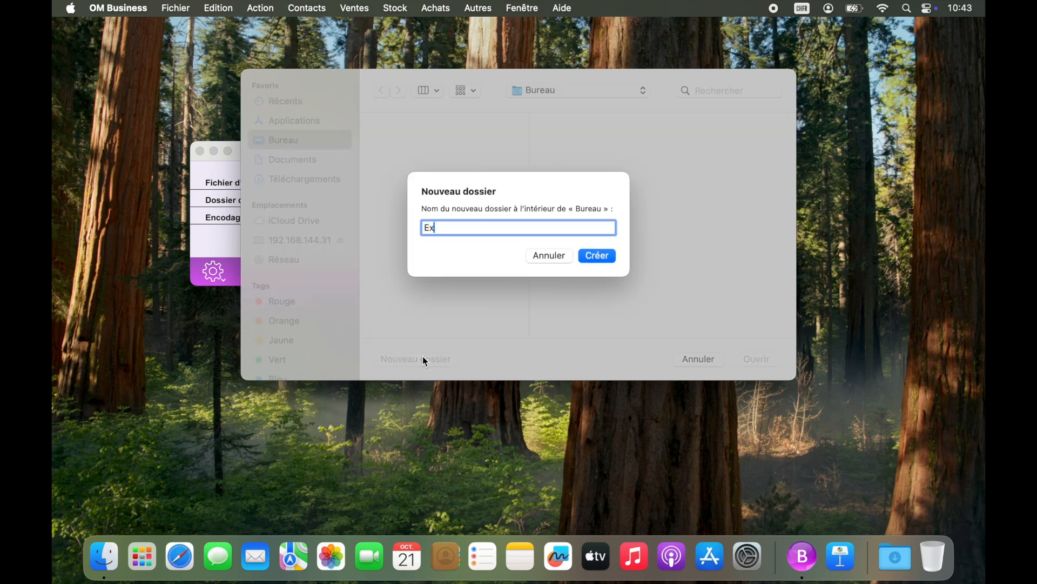
type("port comptable")
left_click(597, 256)
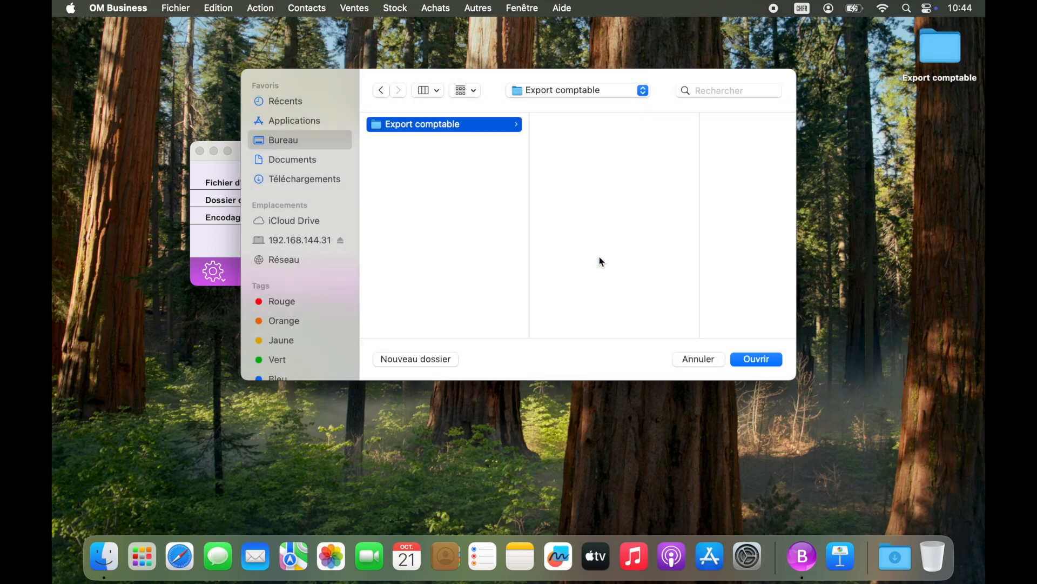
left_click(756, 360)
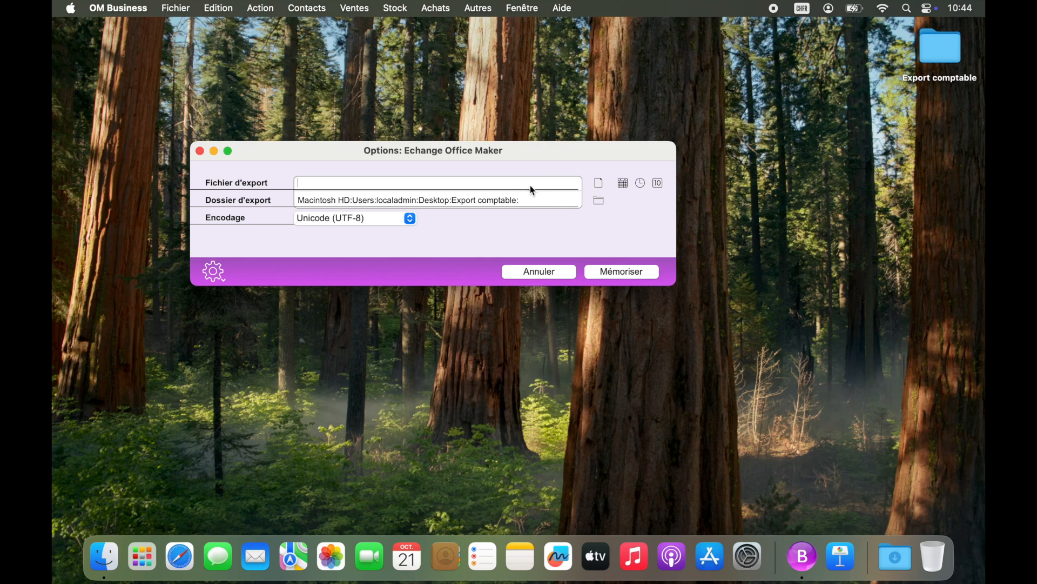
- Name the export file Export Business, save the format options and export the accounting entries
type("Export Business")
left_click(622, 272)
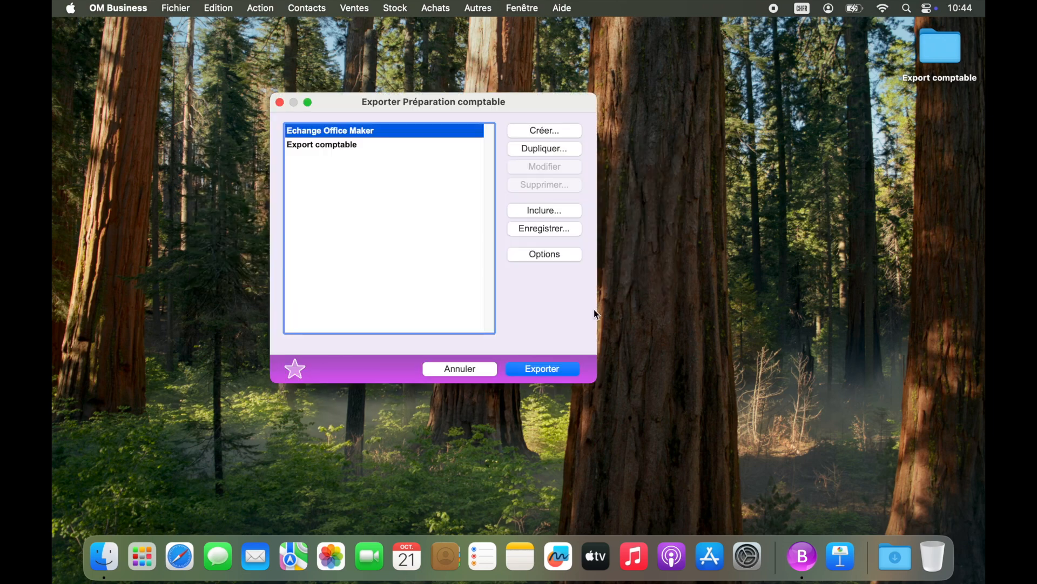
left_click(560, 368)
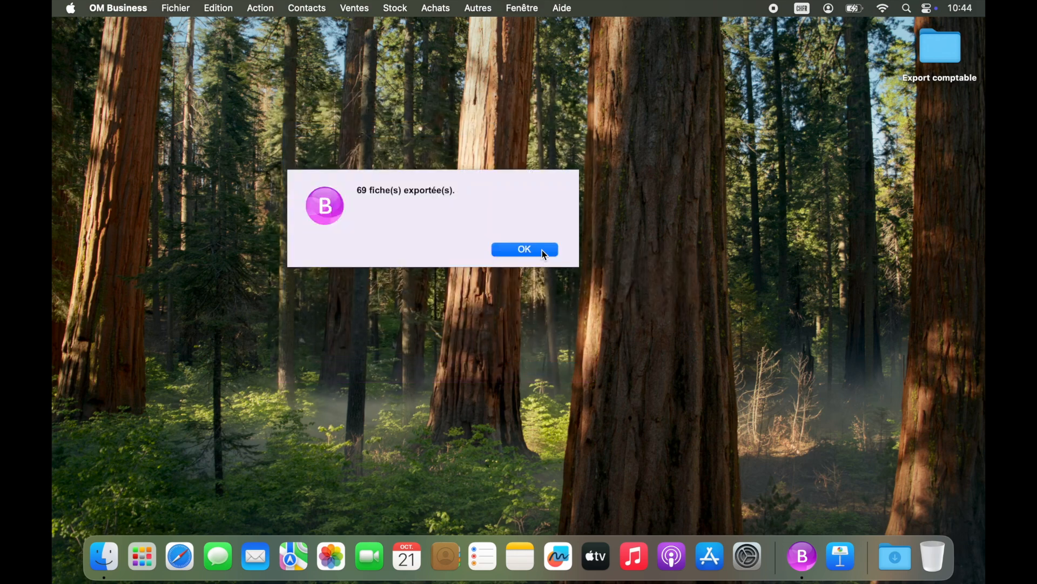
left_click(542, 250)
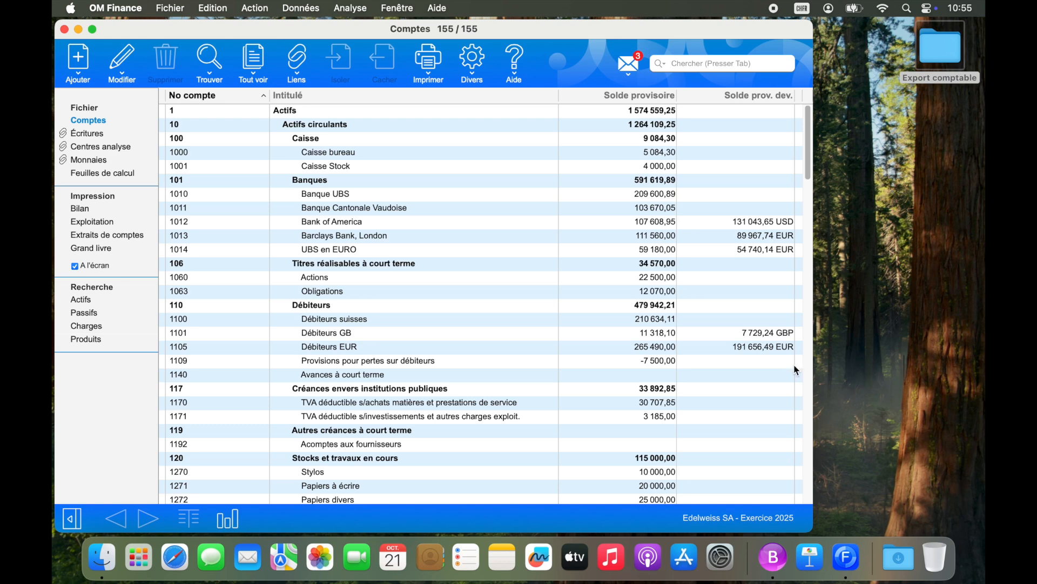
- In OM Finance, set Export Business.OMX from the Export comptable folder as the import file of the Echange Office Maker entries format
left_click(310, 8)
left_click(310, 61)
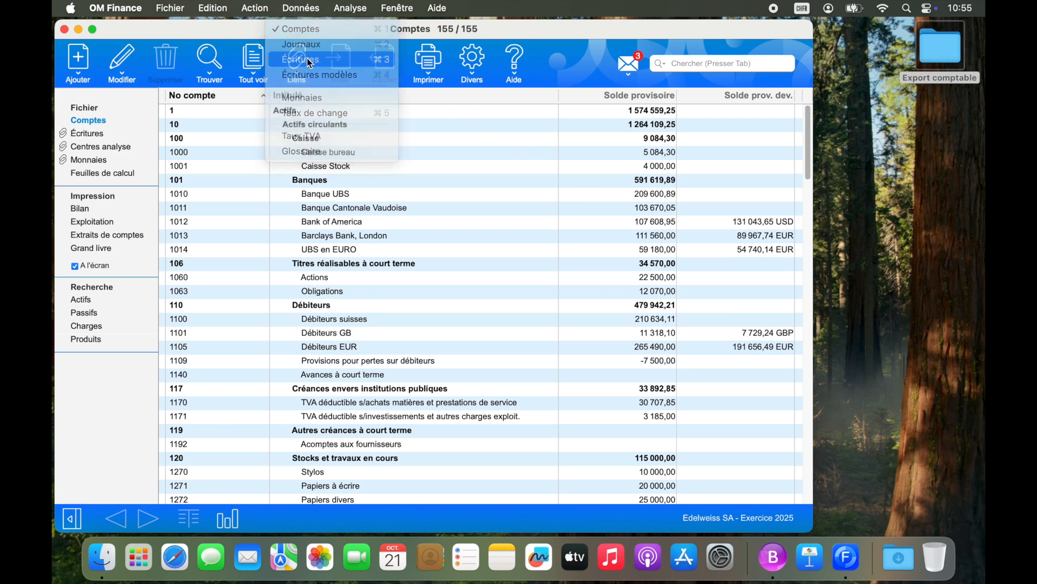
left_click(178, 10)
left_click(185, 151)
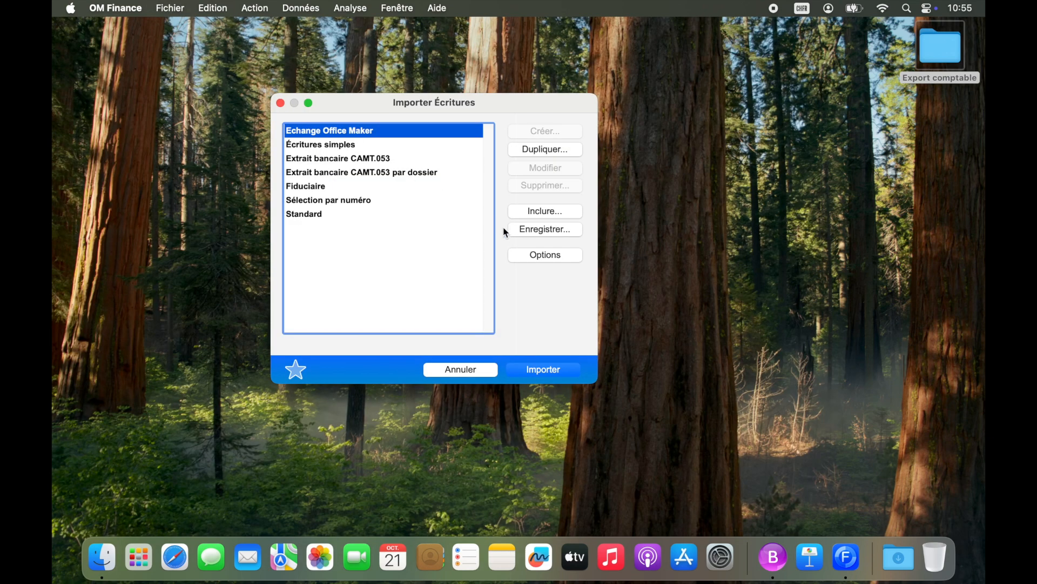
left_click(526, 257)
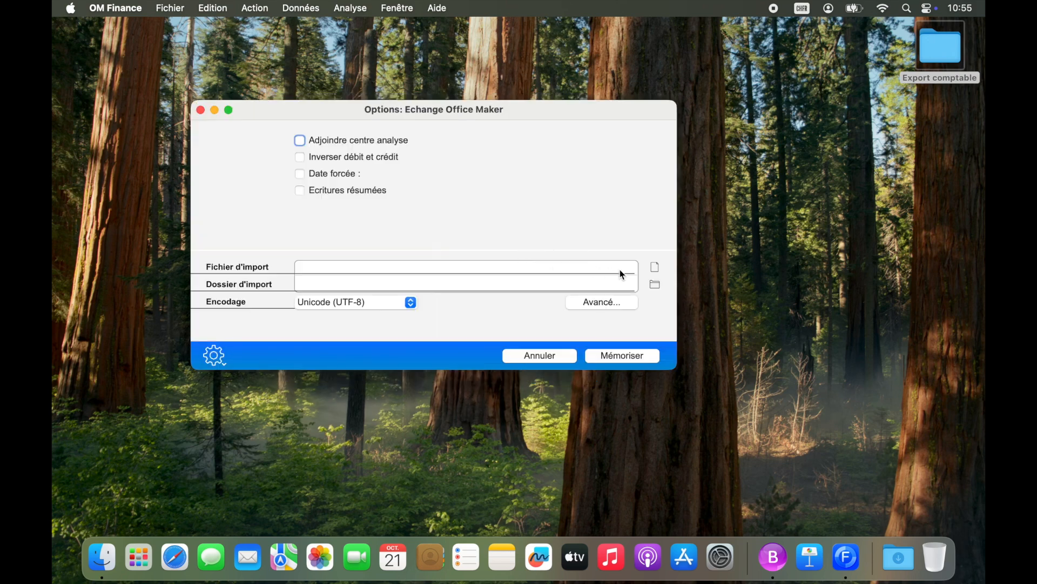
left_click(657, 268)
left_click(579, 124)
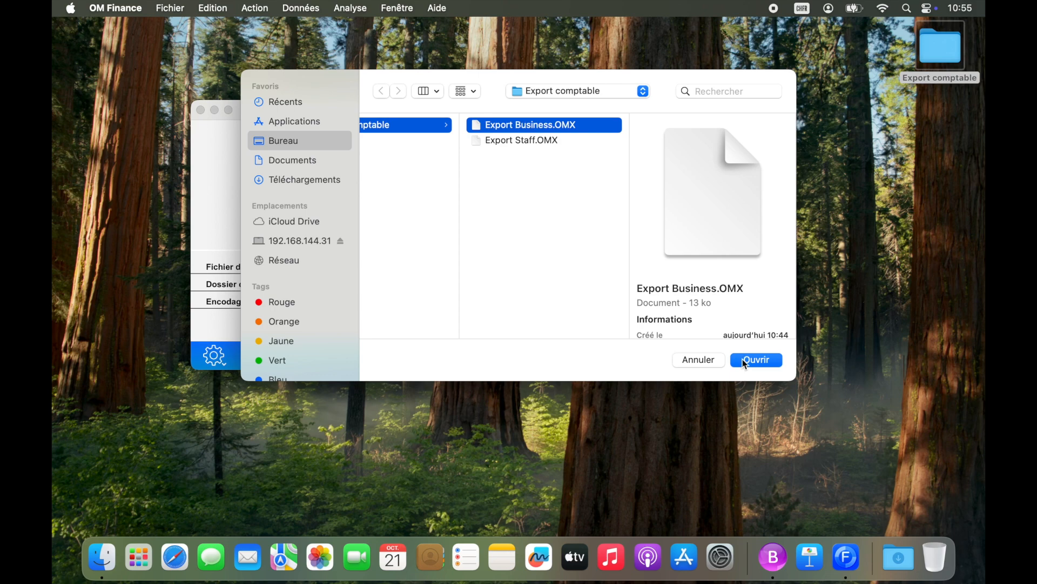
left_click(744, 360)
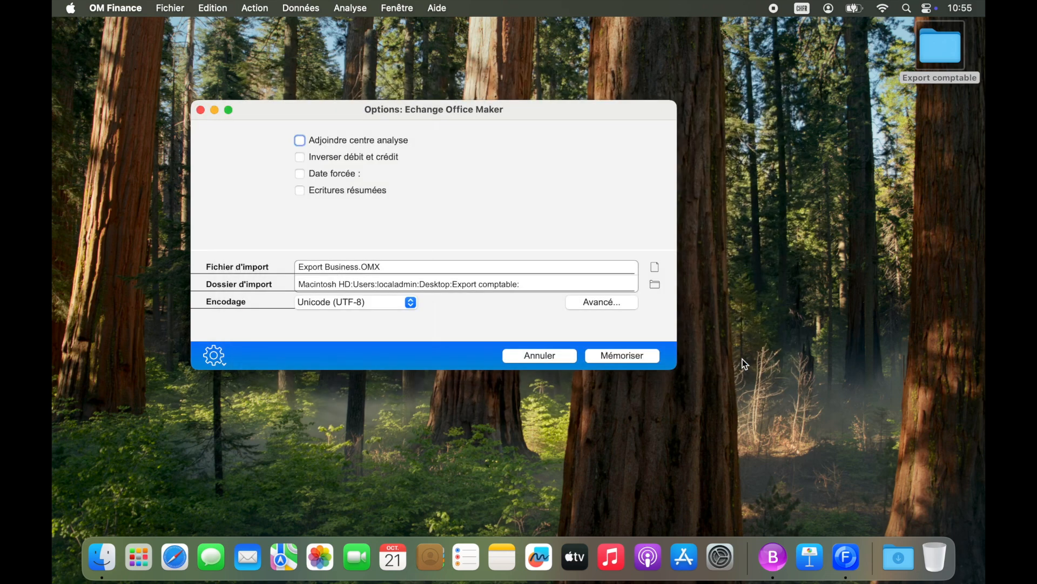
left_click(627, 355)
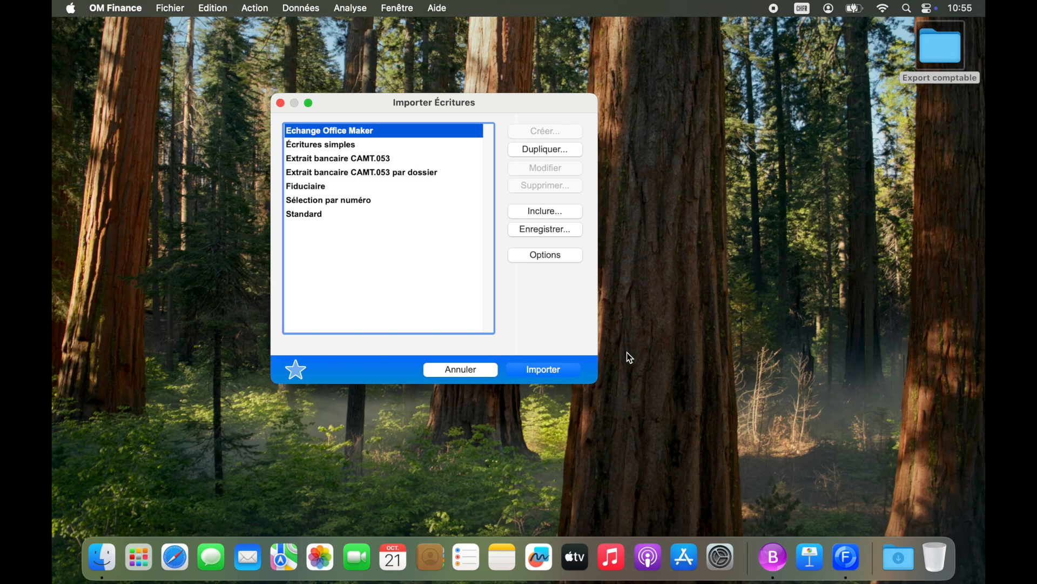
- Duplicate the Echange Office Maker import format under the title Echange Office Maker Business
left_click(569, 155)
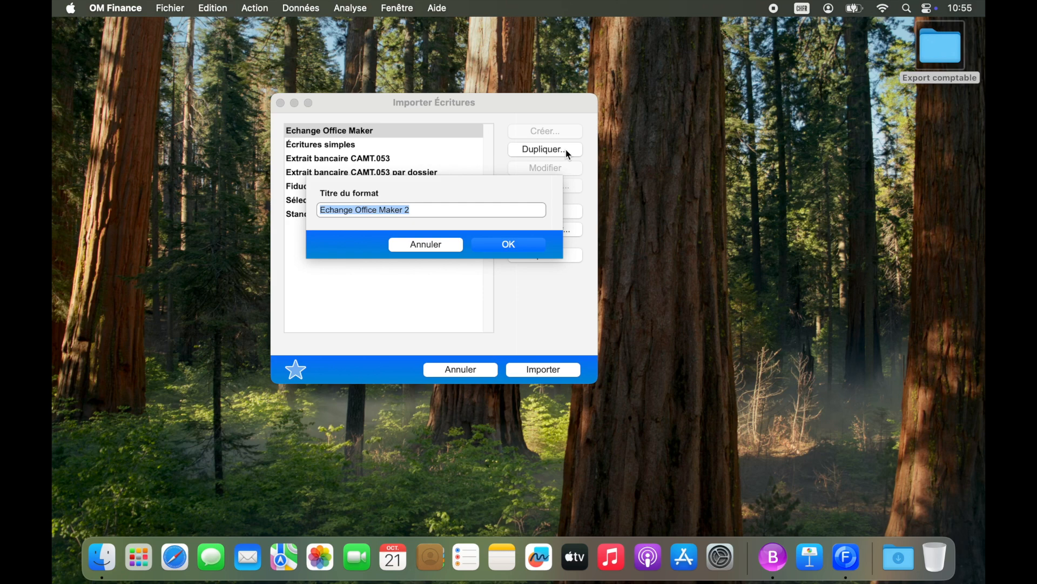
key("Right")
key("BackSpace")
type("Business")
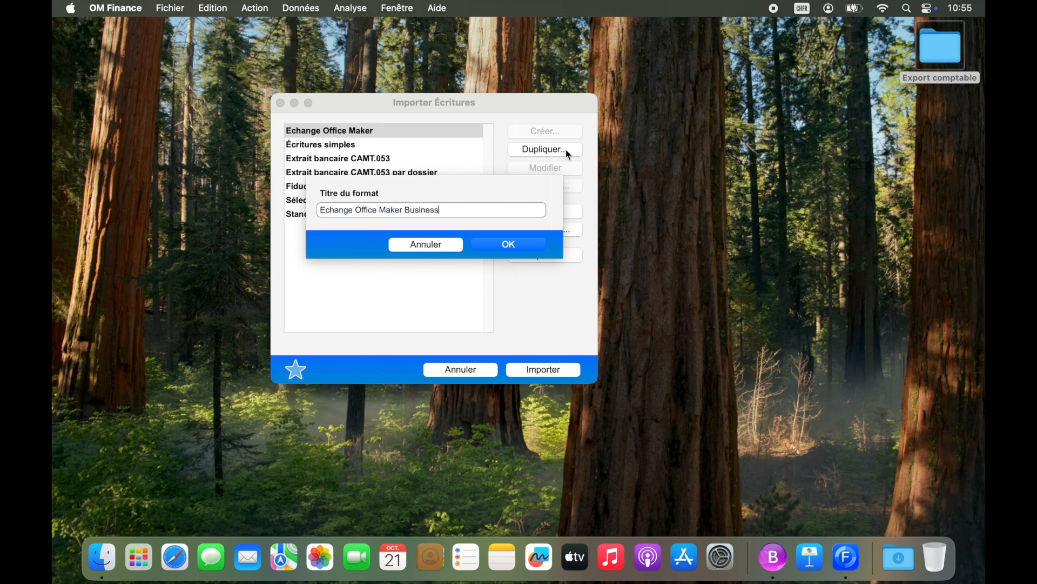
left_click(527, 247)
- Duplicate the Business import format under the title Echange Office Maker Staff
left_click(545, 155)
left_click(449, 212)
key("BackSpace")
key("BackSpace")
key("BackSpace")
key("BackSpace")
key("BackSpace")
key("BackSpace")
type("Staff")
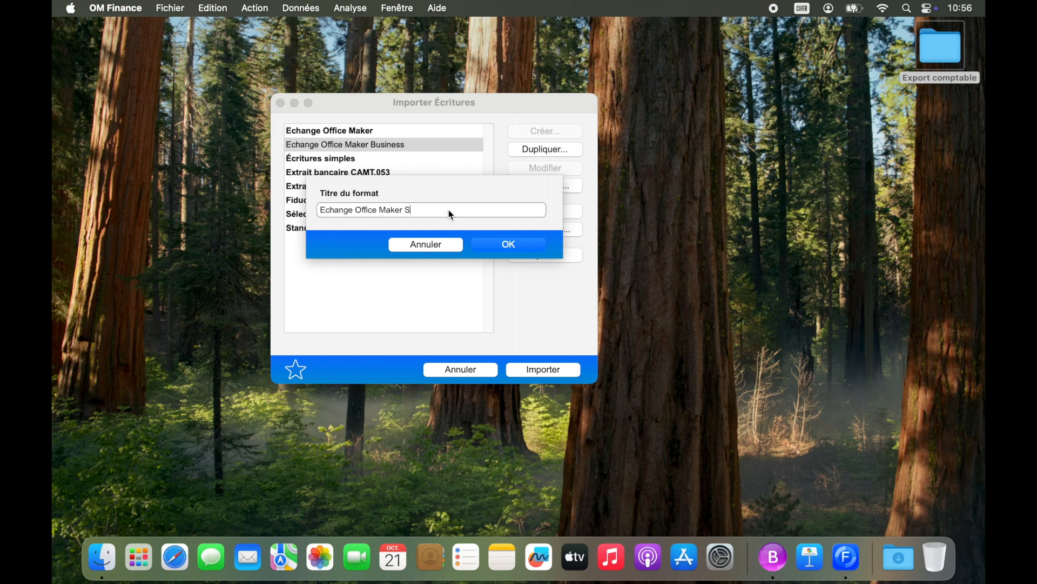
left_click(492, 244)
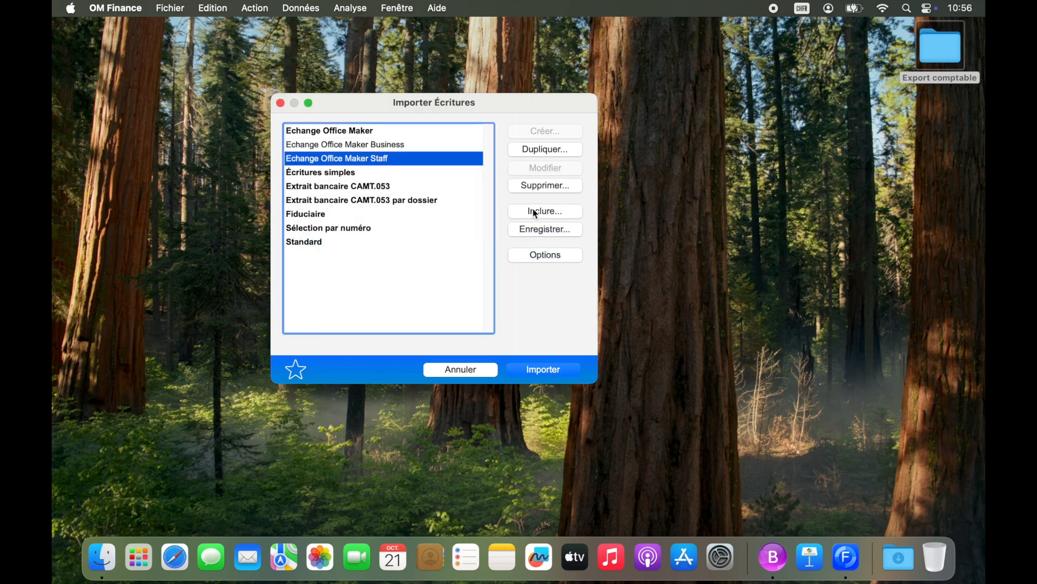
- Set Export Staff.OMX as the import file of the Echange Office Maker Staff format and save its options
left_click(537, 255)
left_click(655, 268)
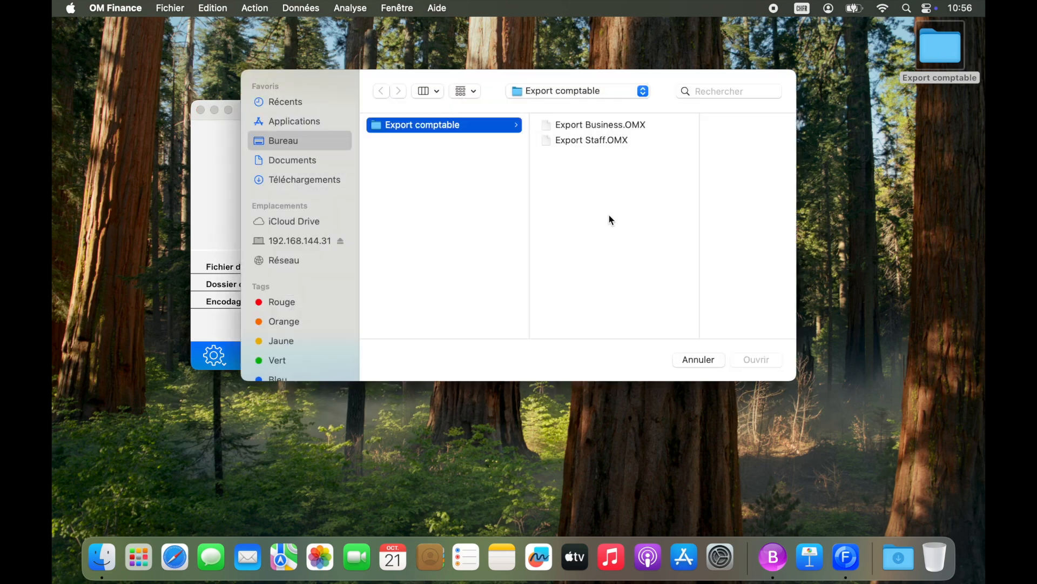
left_click(589, 141)
left_click(740, 359)
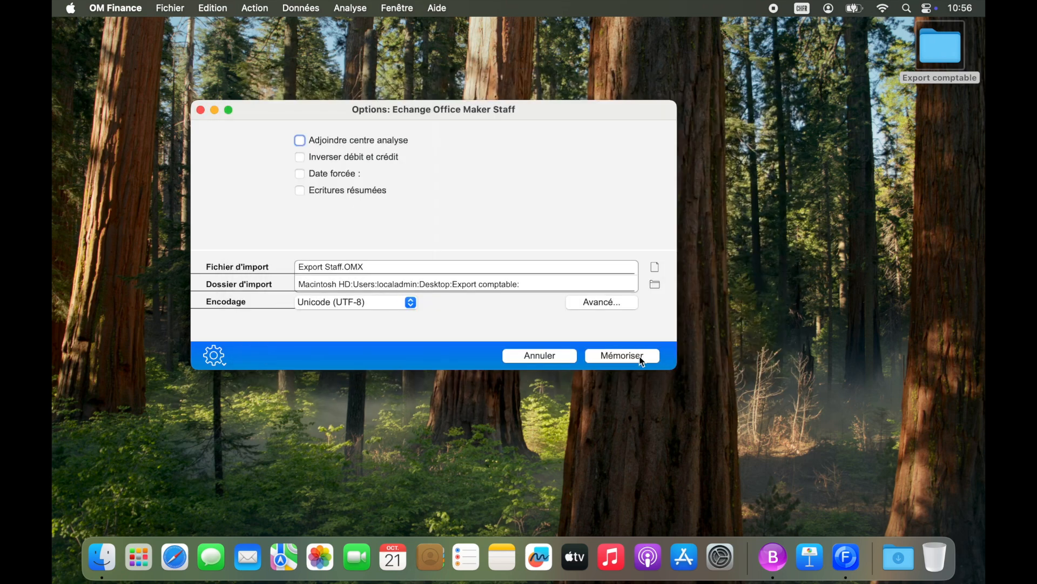
left_click(638, 356)
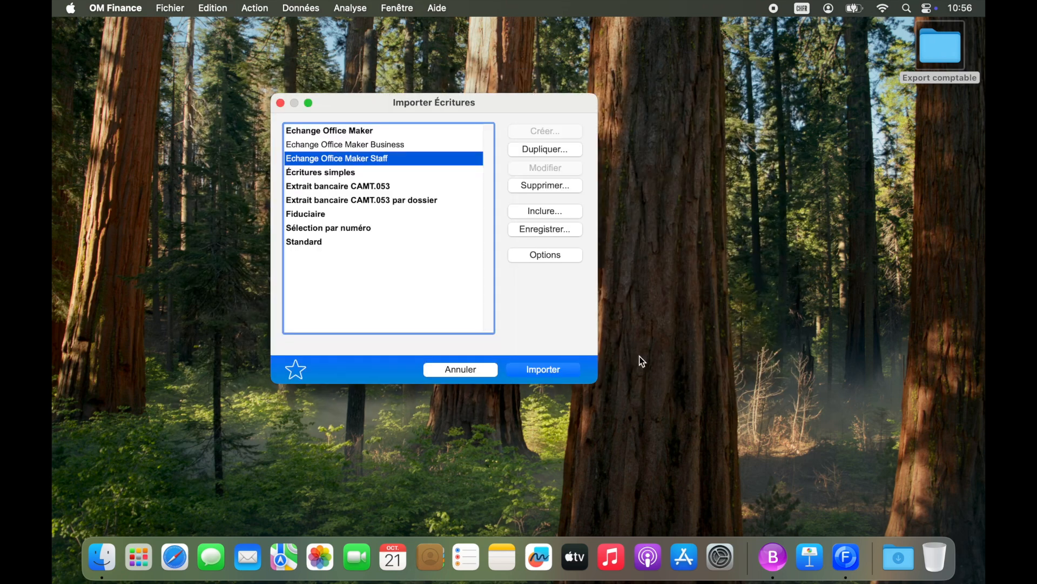
- Import the entries with the Echange Office Maker Business format and display the accounts linked to them
left_click(455, 146)
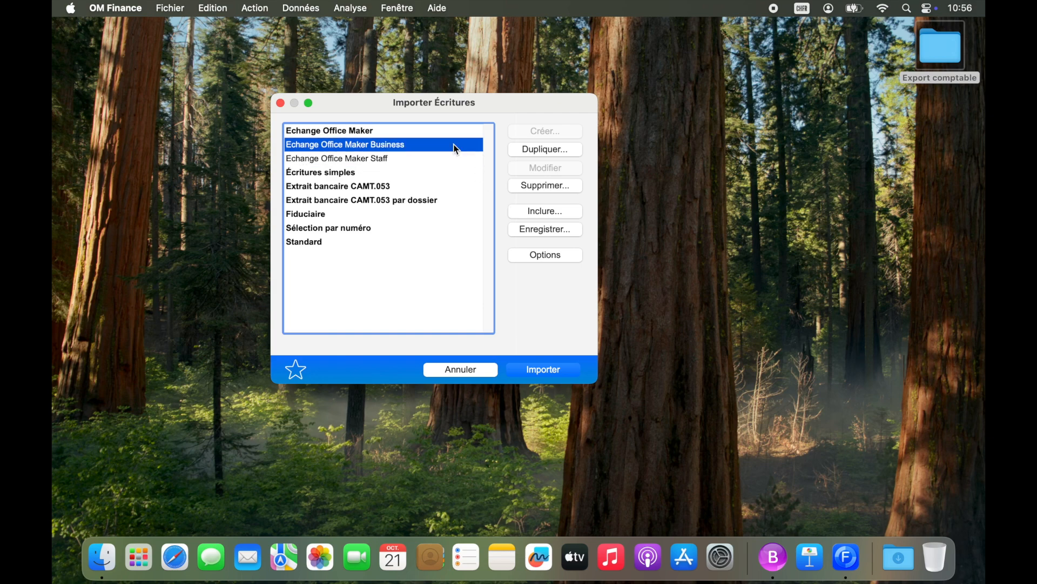
left_click(524, 369)
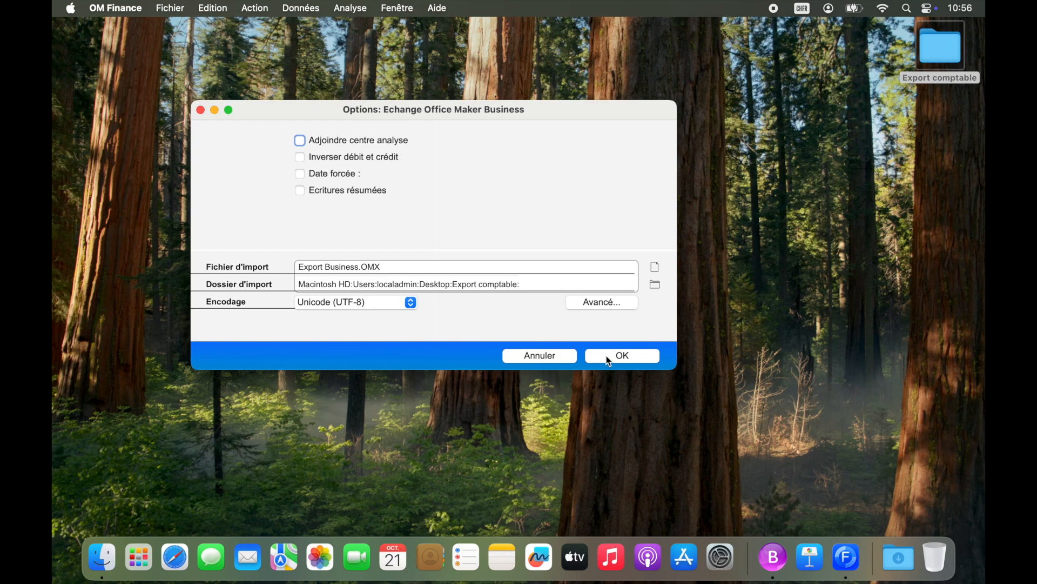
left_click(606, 357)
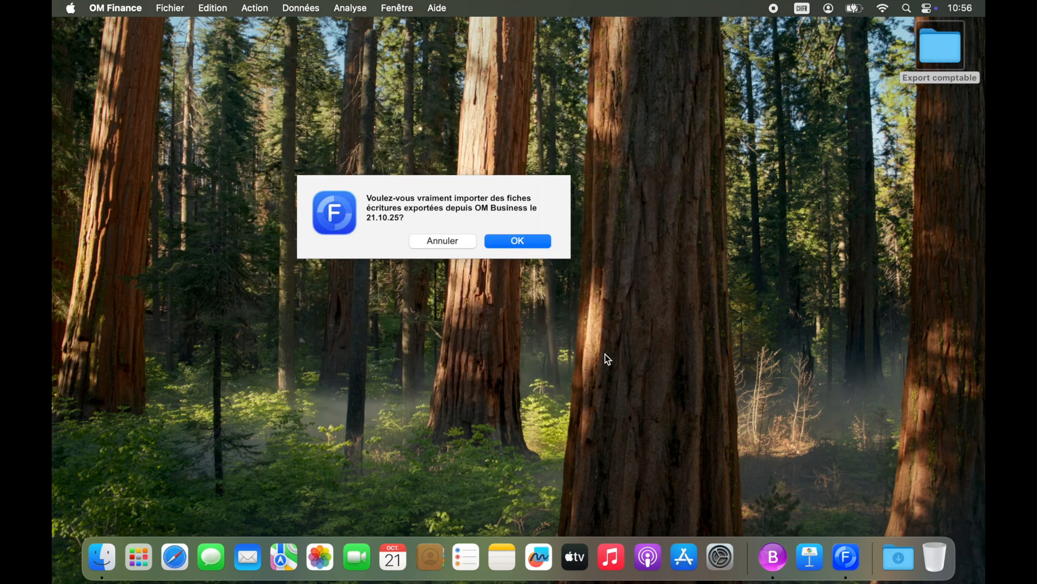
left_click(532, 242)
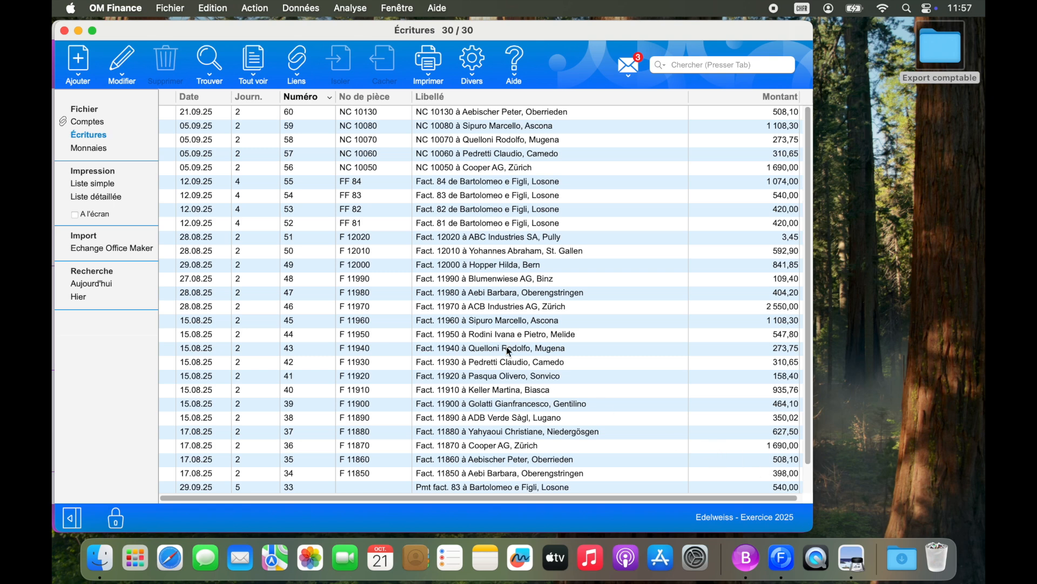
left_click(63, 123)
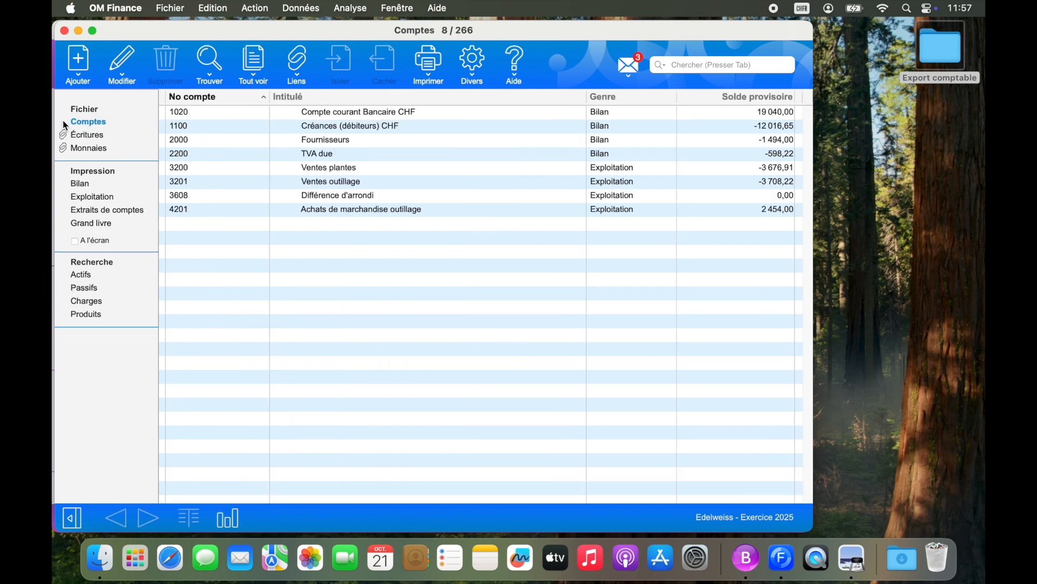
- In OM Business, request the detailed Liste des débiteurs at 31.10.2025, examine the debtor and creditor lists in Aperçu, and return to OM Finance
left_click(746, 559)
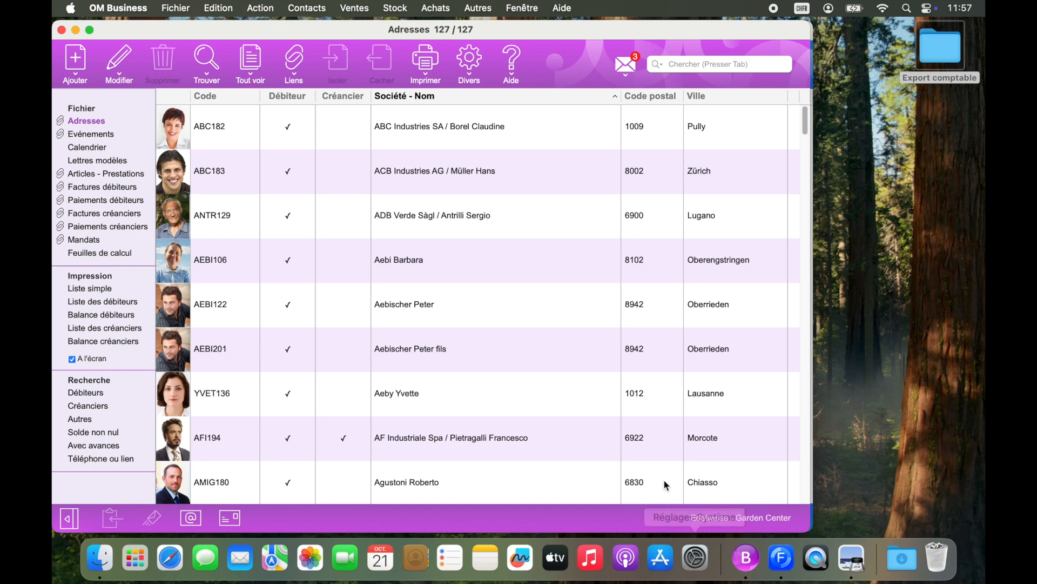
left_click(431, 66)
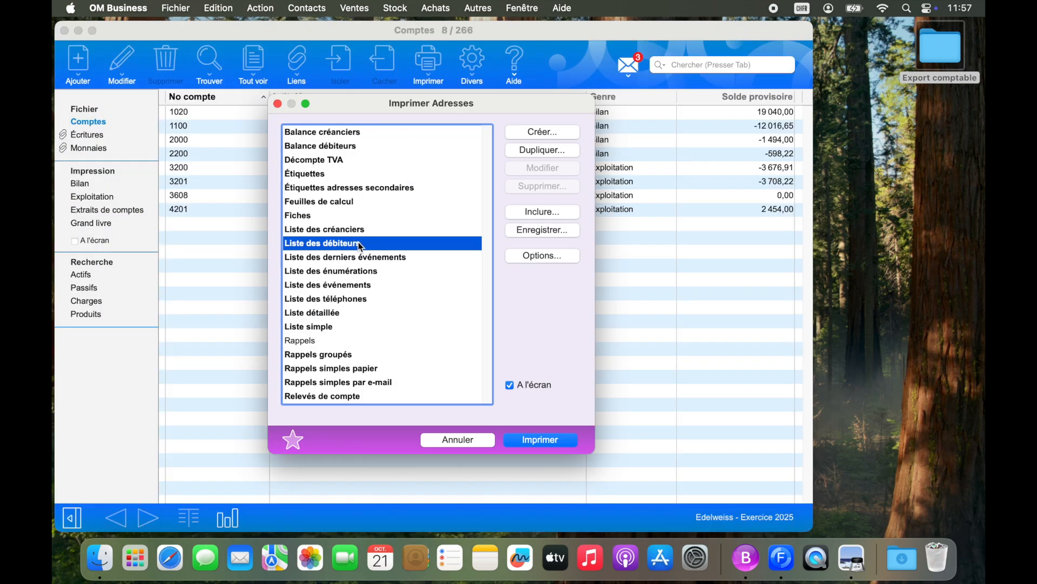
left_click(540, 440)
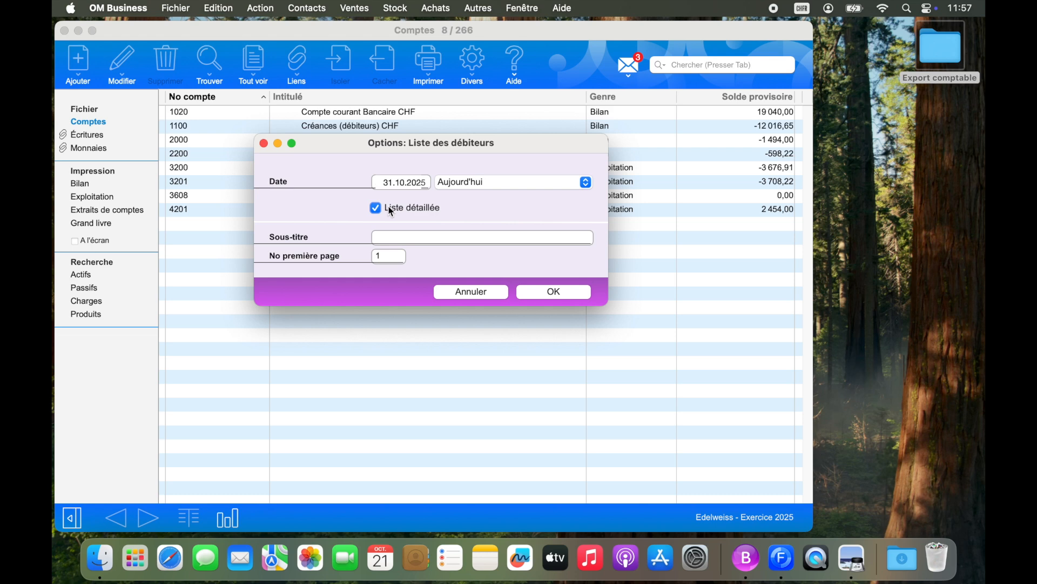
left_click(846, 560)
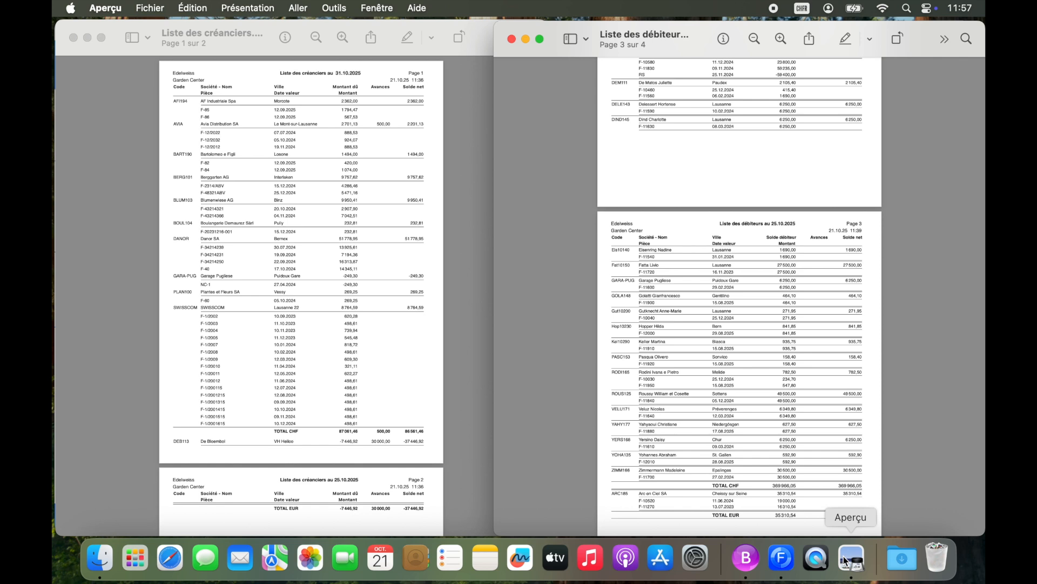
left_click(782, 557)
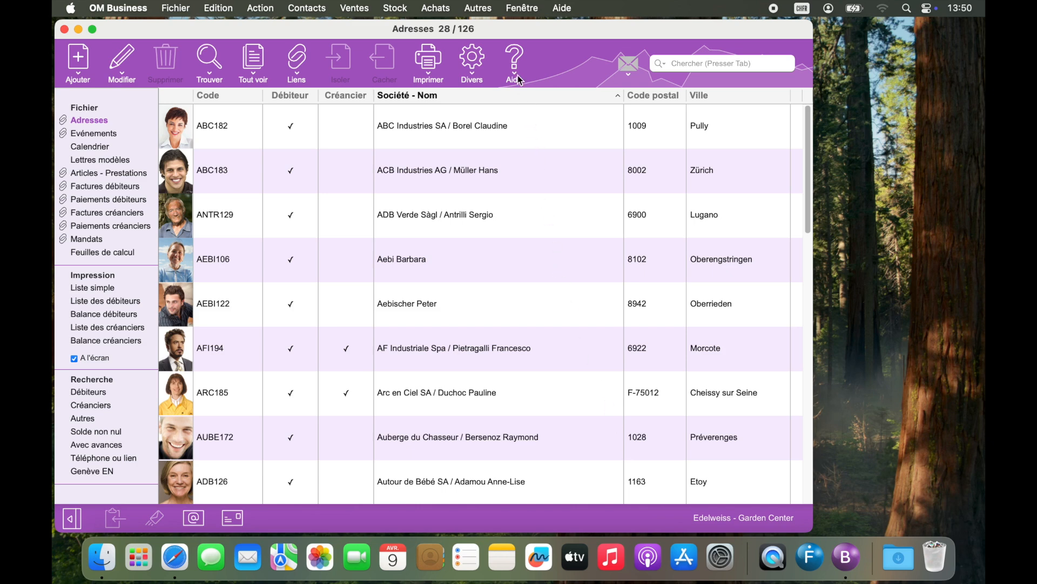
- Display the help and support options of OM Business
left_click(515, 60)
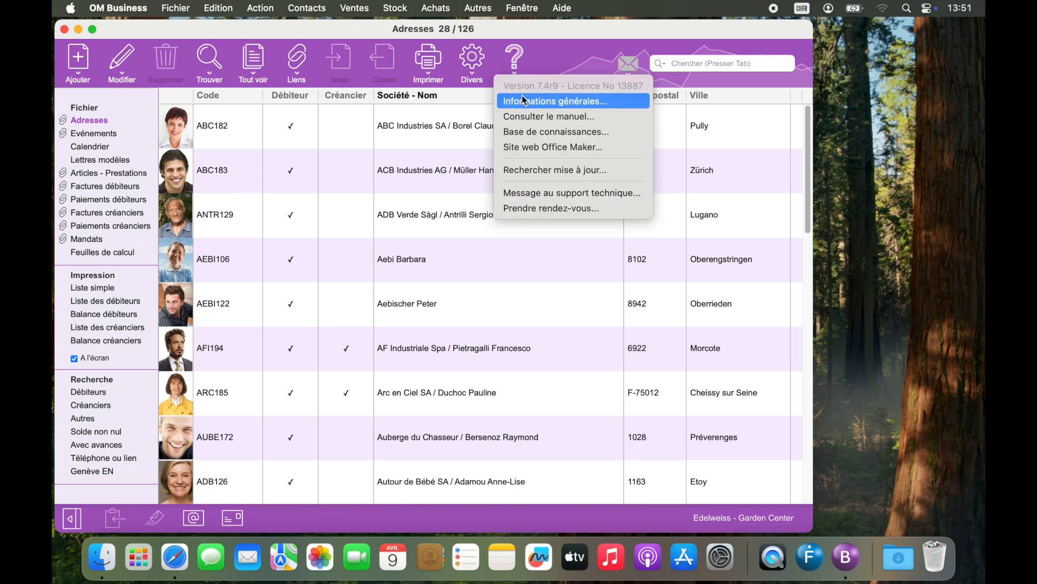